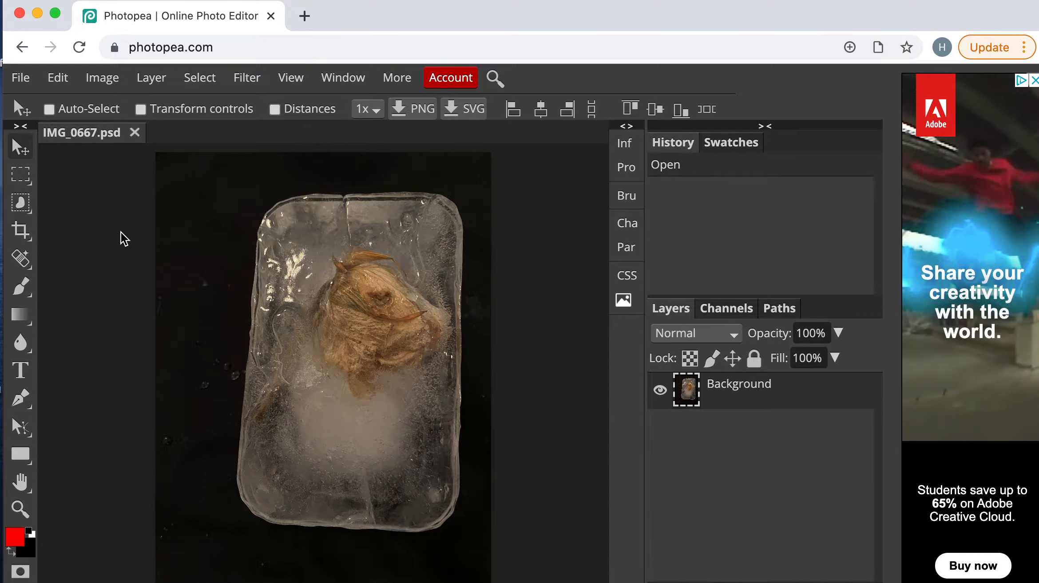
Crop IMG_0667 to the dried flower and the surrounding ice, removing the dark background and the block's outer edges
{"action": "left_click", "coordinate": [22, 236]}
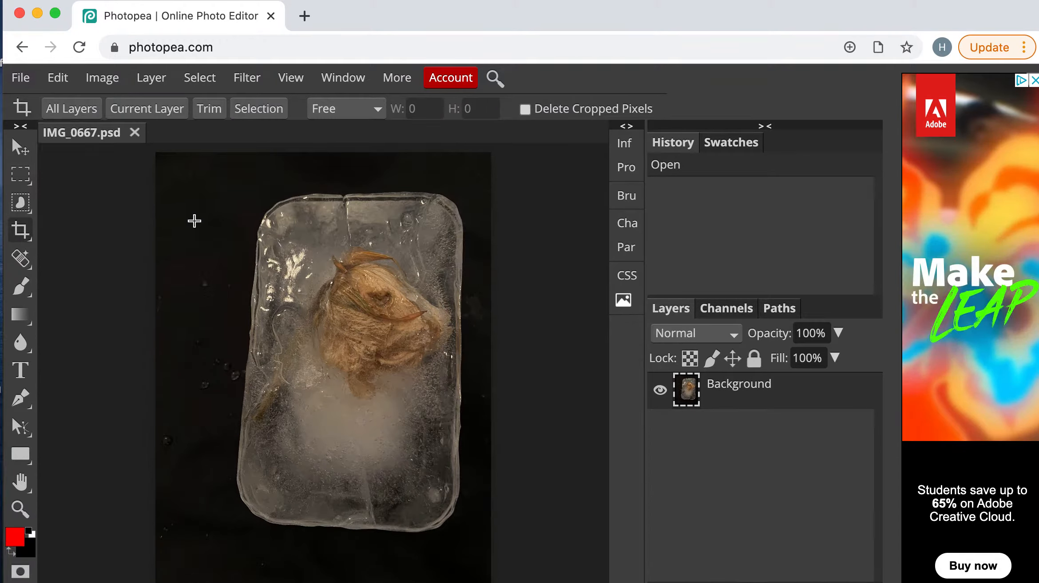
{"action": "left_click_drag", "start_coordinate": [272, 218], "coordinate": [457, 456]}
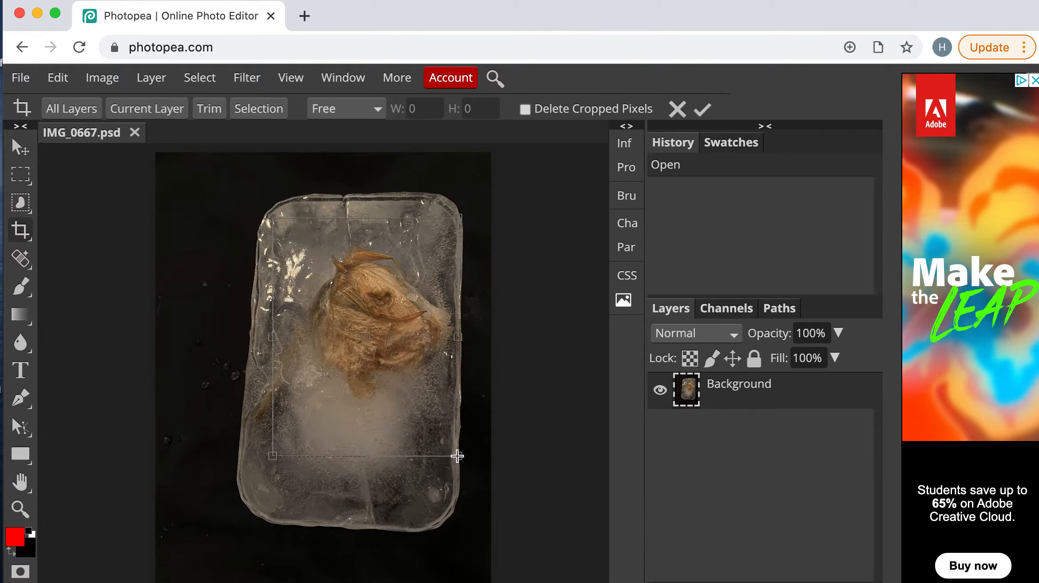
{"action": "left_click", "coordinate": [701, 109]}
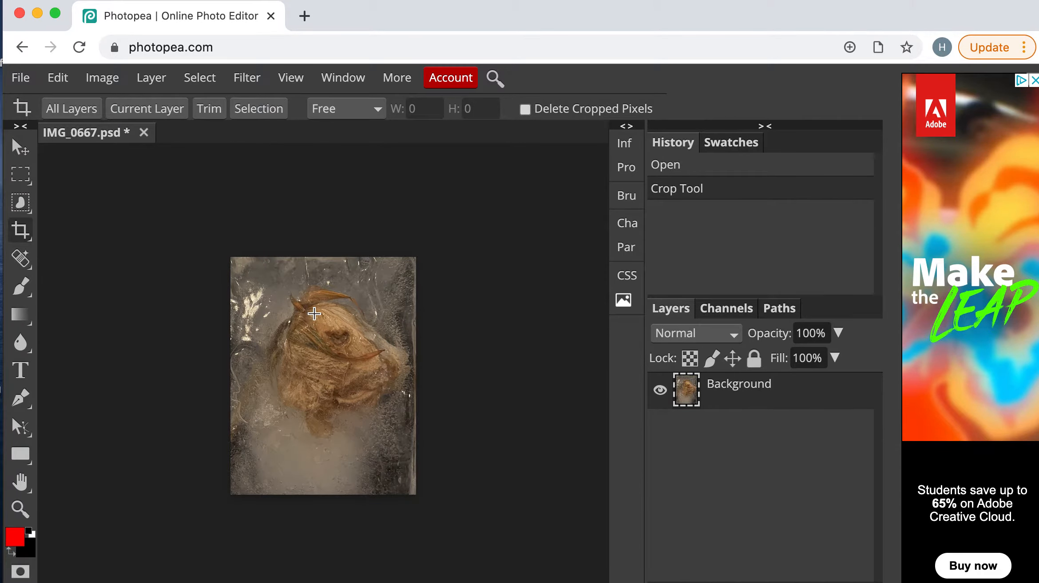
Apply a Levels adjustment to the cropped photo with input black 10, midtone 0.98 and white 159
{"action": "scroll", "coordinate": [322, 296], "scroll_direction": "up", "scroll_amount": 2}
{"action": "scroll", "coordinate": [322, 299], "scroll_direction": "down", "scroll_amount": 2}
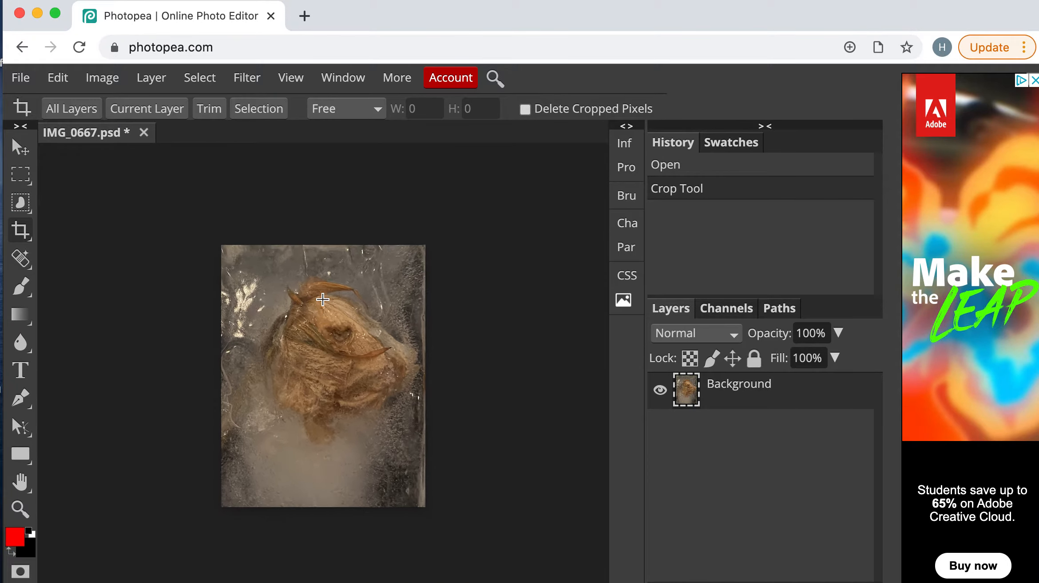
{"action": "left_click", "coordinate": [109, 83]}
{"action": "mouse_move", "coordinate": [126, 108]}
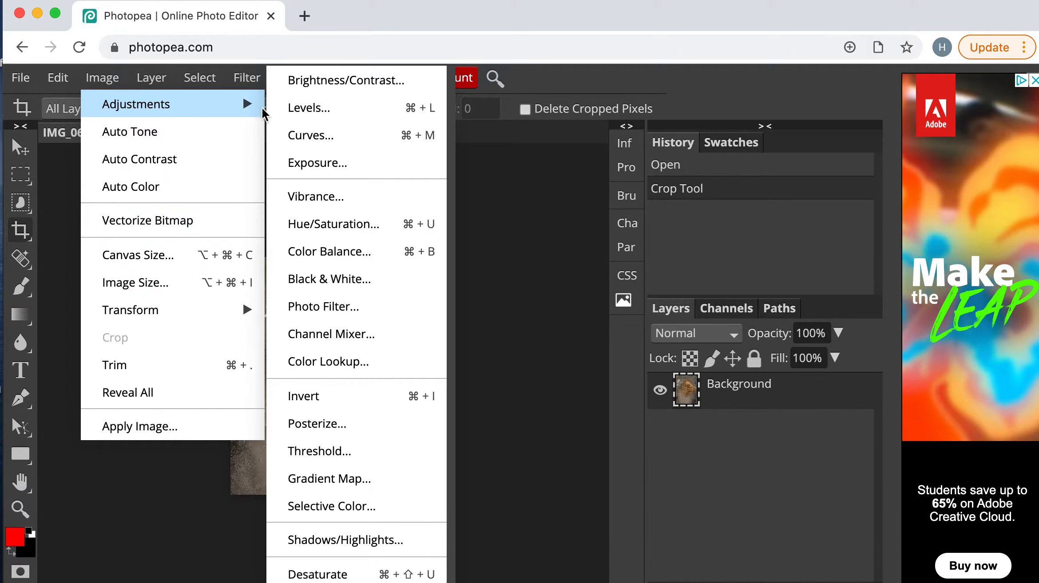
{"action": "left_click", "coordinate": [294, 111]}
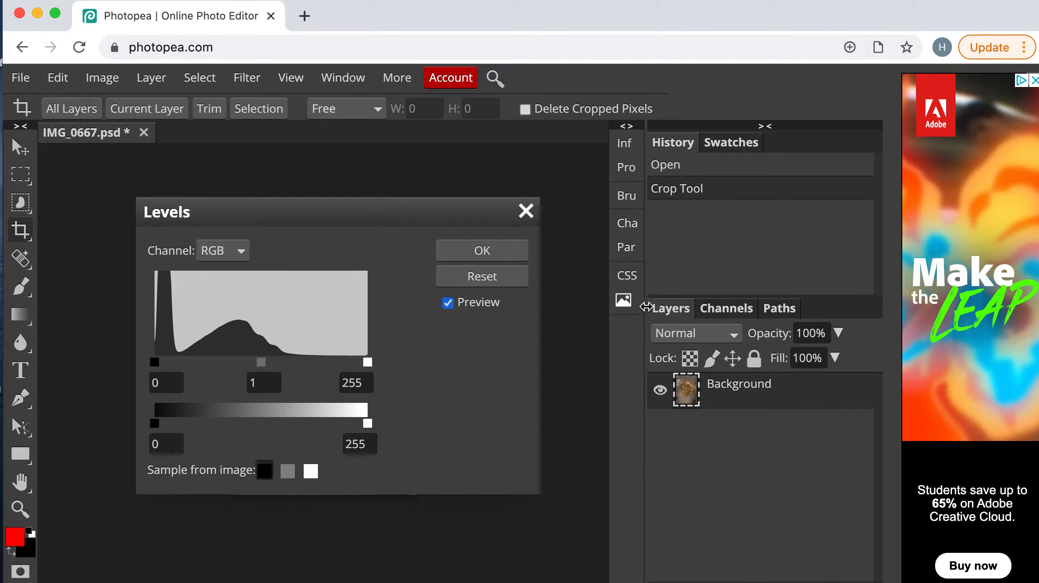
{"action": "left_click_drag", "start_coordinate": [296, 225], "coordinate": [663, 219]}
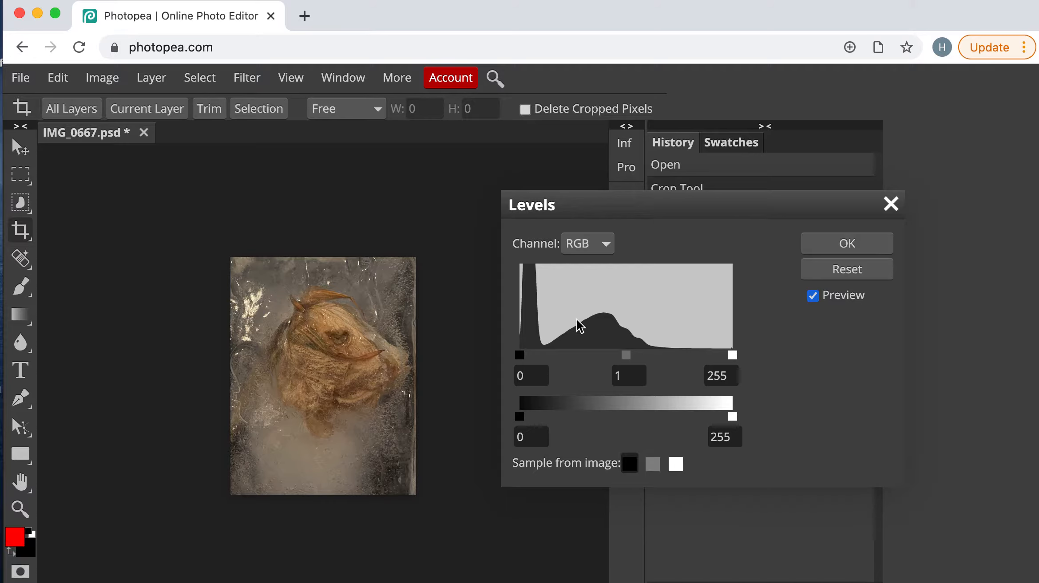
{"action": "left_click_drag", "start_coordinate": [523, 356], "coordinate": [528, 356]}
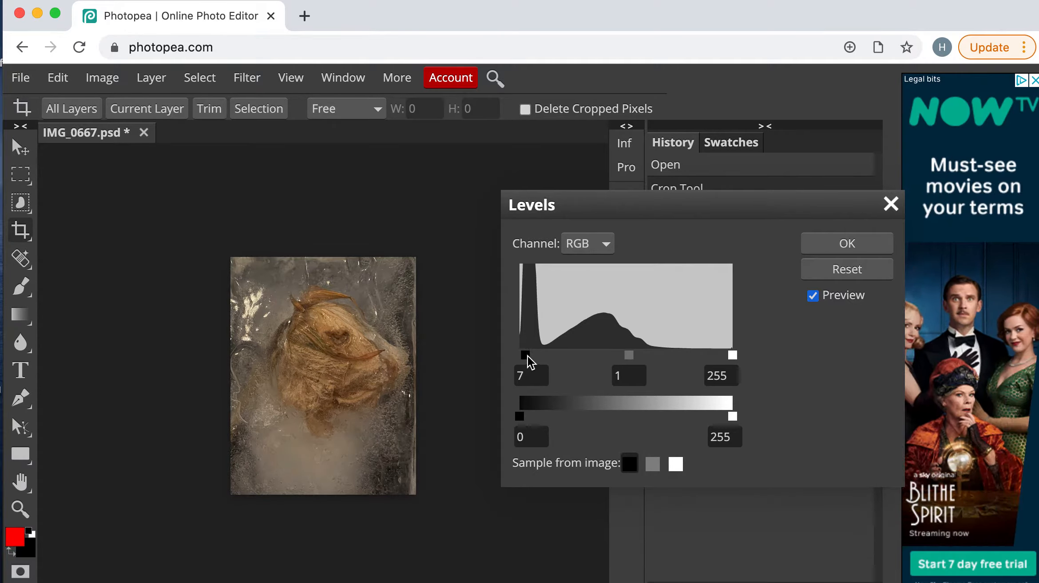
{"action": "left_click_drag", "start_coordinate": [731, 352], "coordinate": [652, 347]}
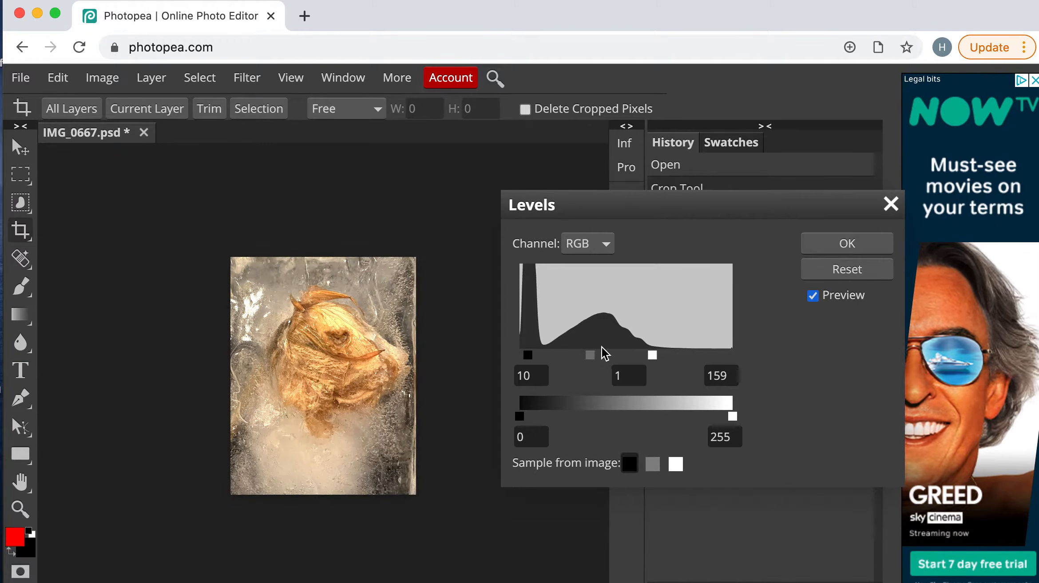
{"action": "left_click_drag", "start_coordinate": [586, 357], "coordinate": [590, 359]}
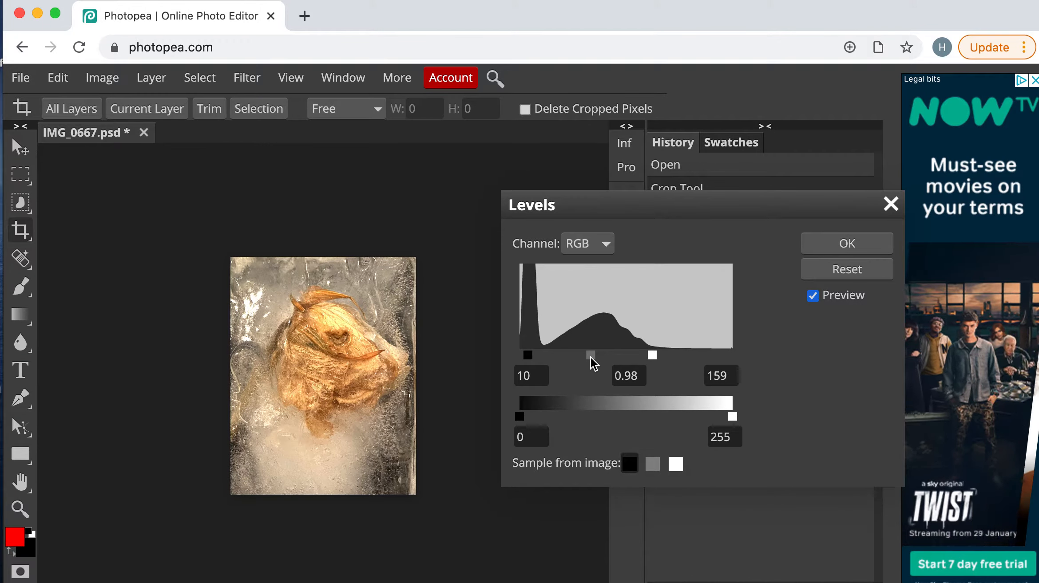
{"action": "left_click", "coordinate": [825, 246]}
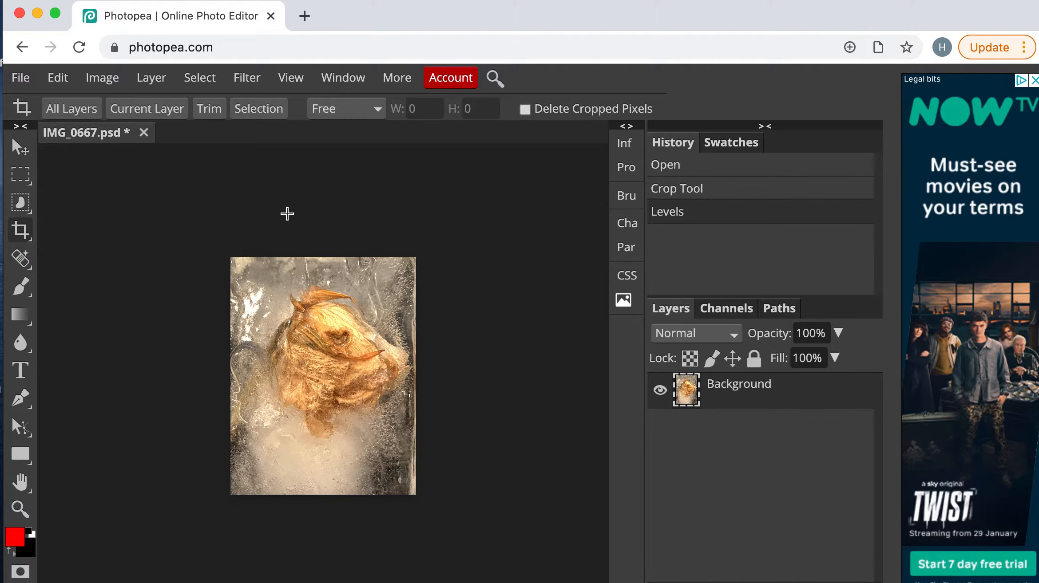
Open the image IMG_0643.jpg from the Desktop as a second document
{"action": "left_click", "coordinate": [20, 82]}
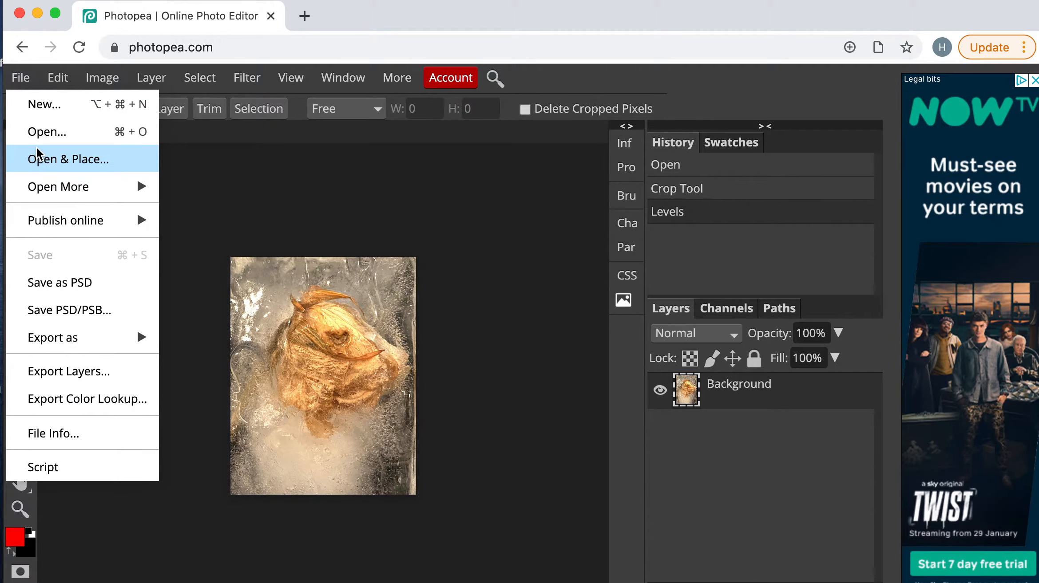
{"action": "left_click", "coordinate": [43, 134]}
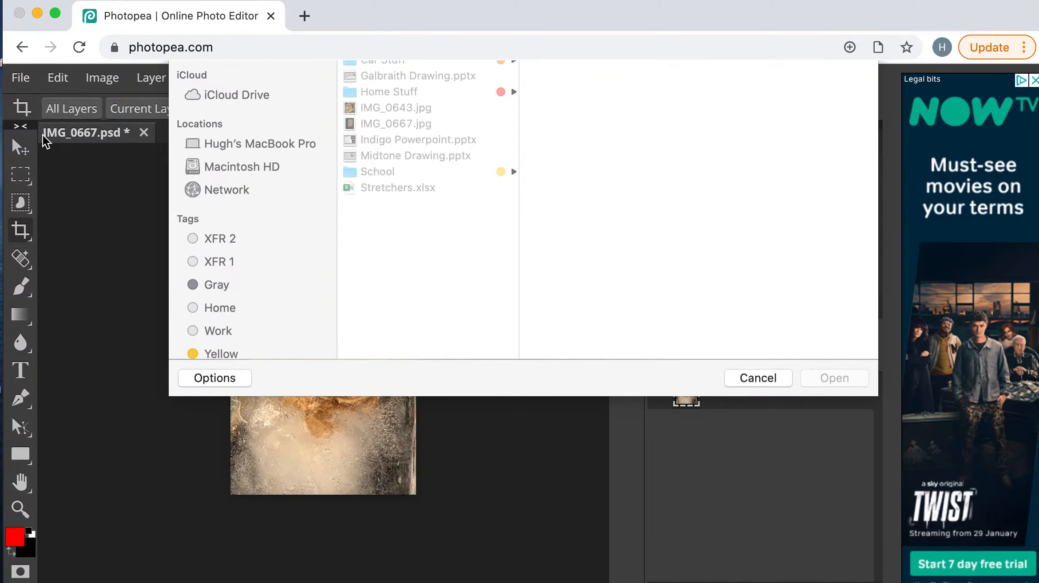
{"action": "left_click", "coordinate": [382, 168]}
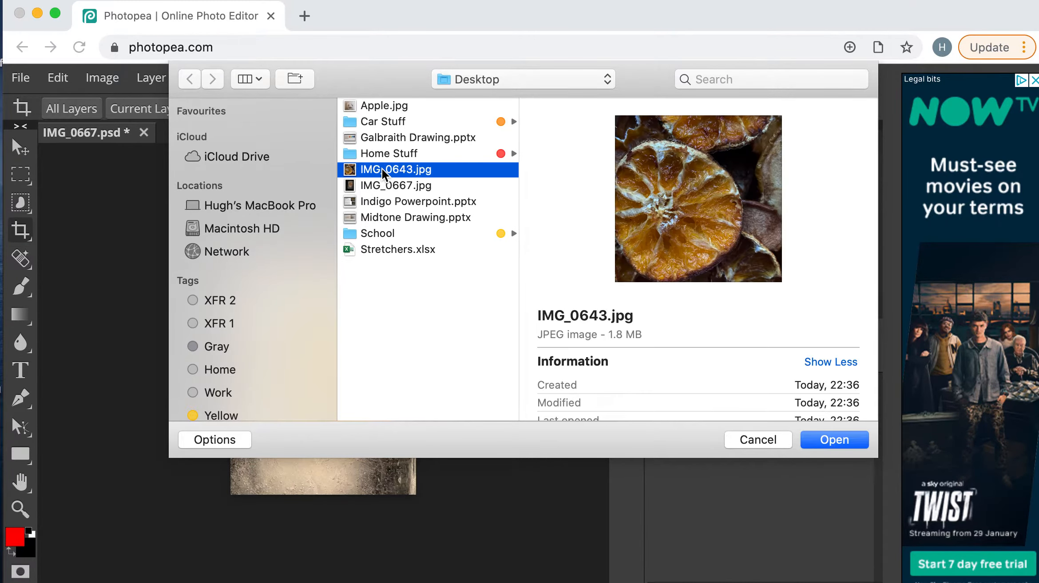
{"action": "left_click", "coordinate": [827, 439]}
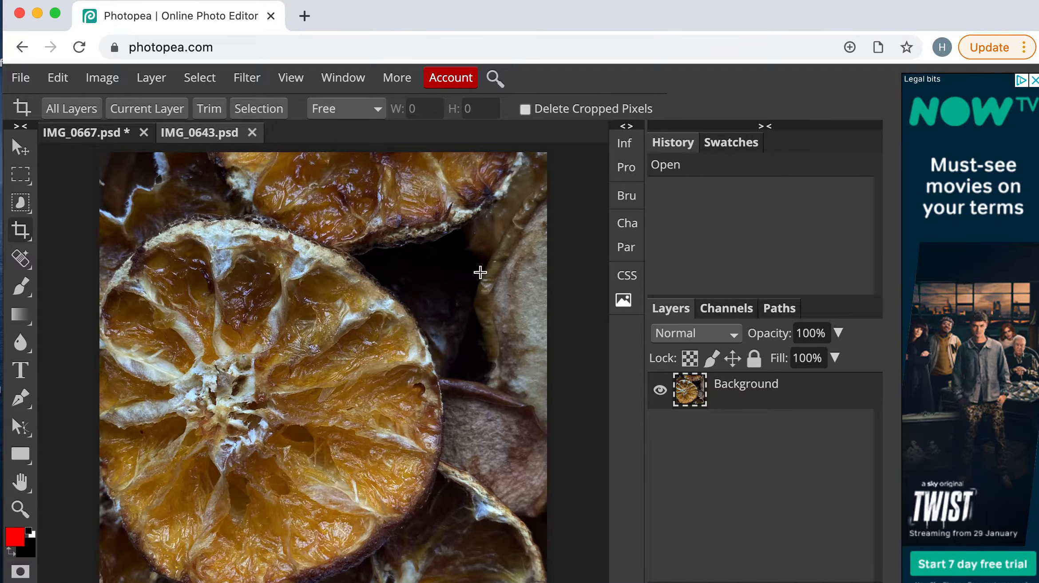
Brighten the orange slice photo with a Levels adjustment, setting the input white point to 209
{"action": "left_click", "coordinate": [107, 78]}
{"action": "mouse_move", "coordinate": [216, 114]}
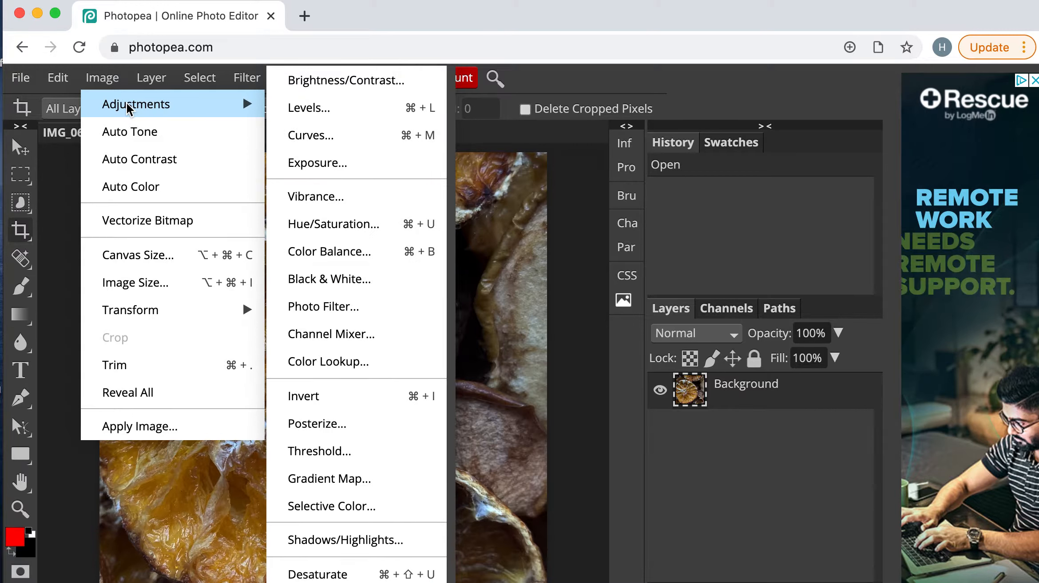
{"action": "left_click", "coordinate": [303, 116]}
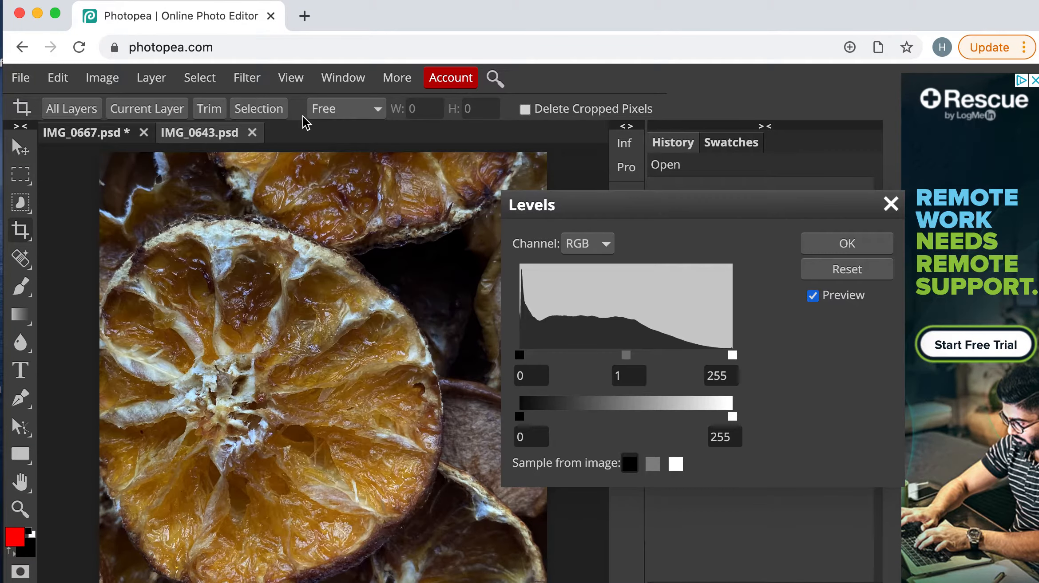
{"action": "left_click_drag", "start_coordinate": [733, 355], "coordinate": [693, 355]}
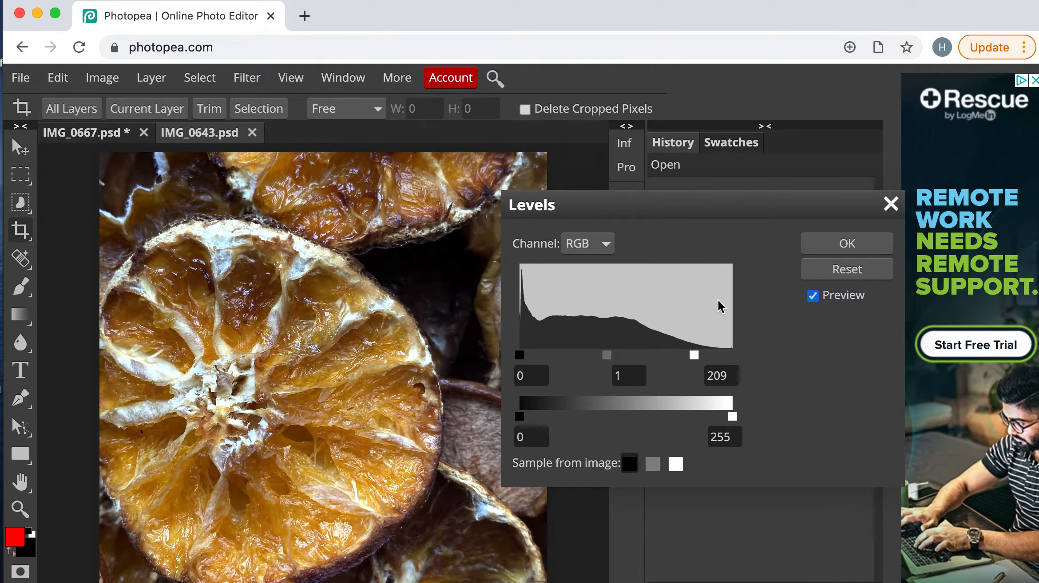
{"action": "left_click", "coordinate": [840, 249]}
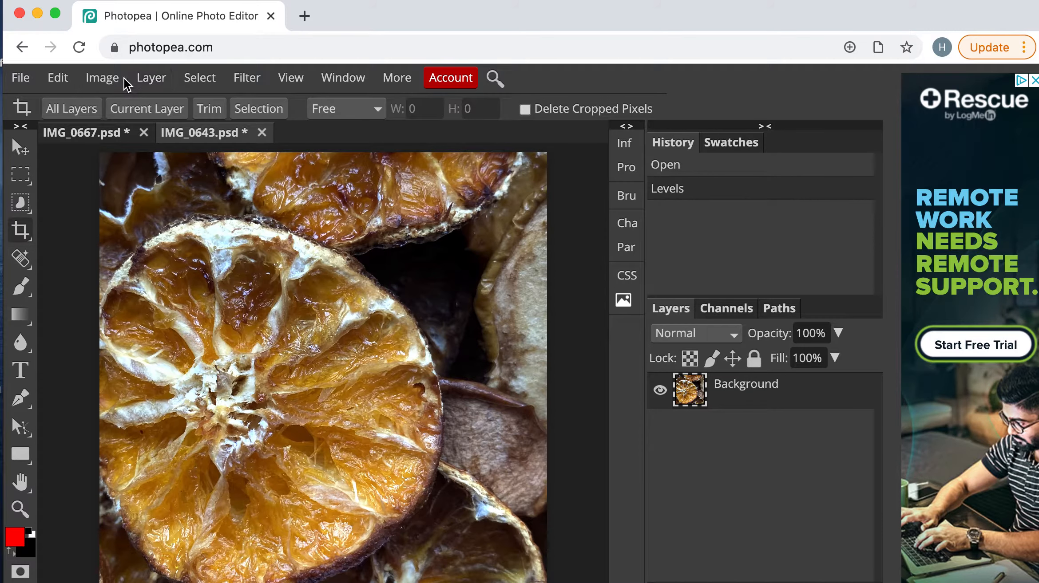
Apply a Hue/Saturation adjustment to the orange slice photo with saturation 27
{"action": "left_click", "coordinate": [103, 78]}
{"action": "mouse_move", "coordinate": [132, 105]}
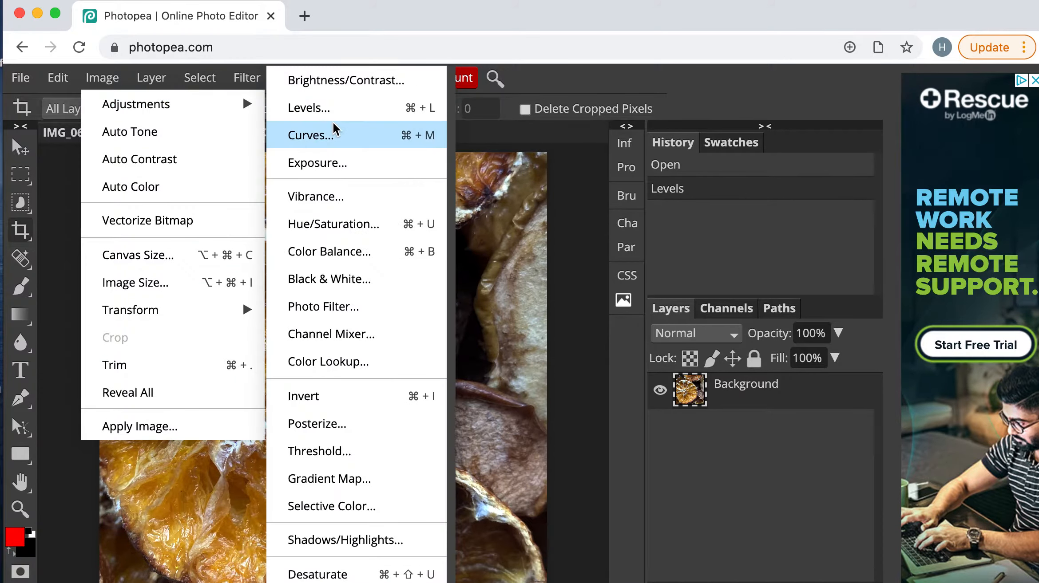
{"action": "left_click", "coordinate": [336, 224]}
{"action": "left_click_drag", "start_coordinate": [448, 215], "coordinate": [817, 209]}
{"action": "left_click_drag", "start_coordinate": [654, 343], "coordinate": [686, 343]}
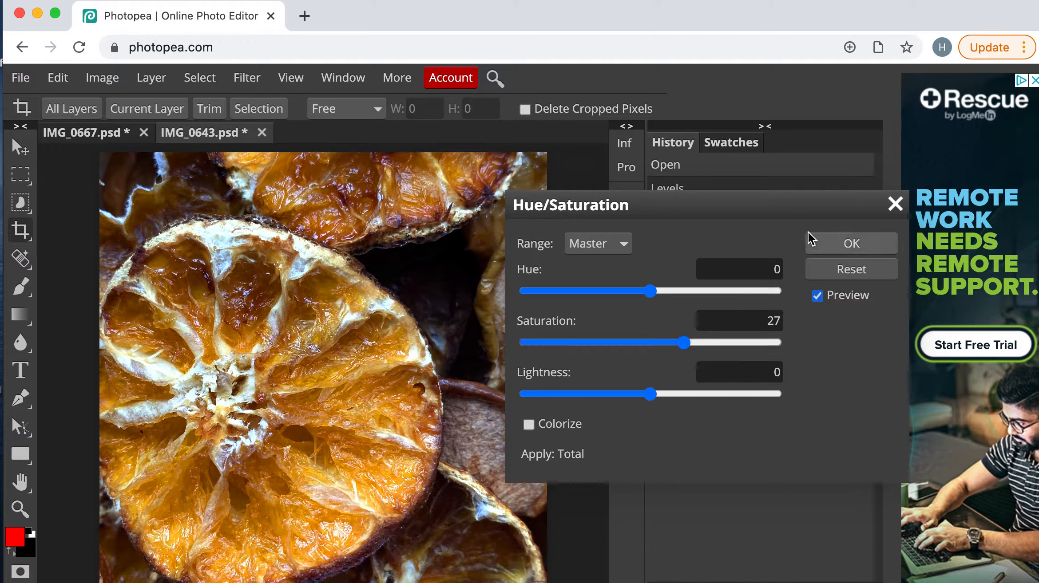
{"action": "left_click", "coordinate": [838, 243]}
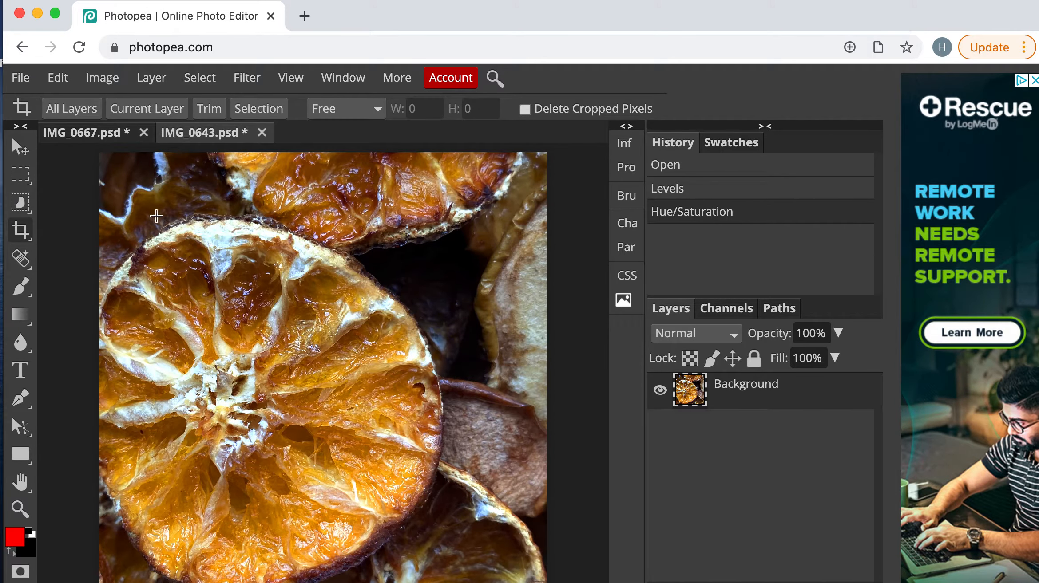
Select the entire IMG_0667 image with a rectangular selection and copy it
{"action": "left_click", "coordinate": [100, 134]}
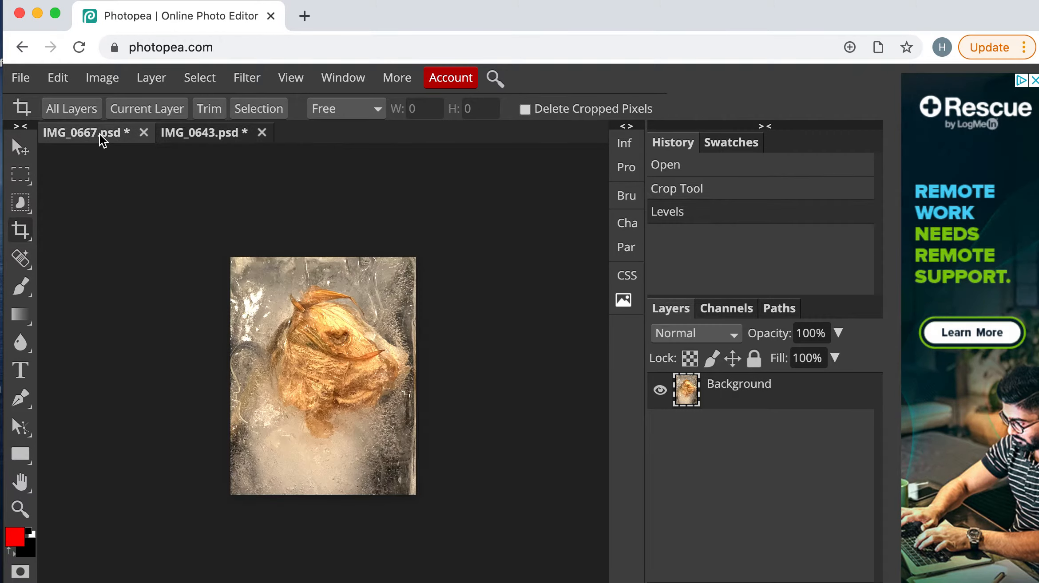
{"action": "left_click", "coordinate": [21, 175]}
{"action": "left_click_drag", "start_coordinate": [203, 240], "coordinate": [450, 517]}
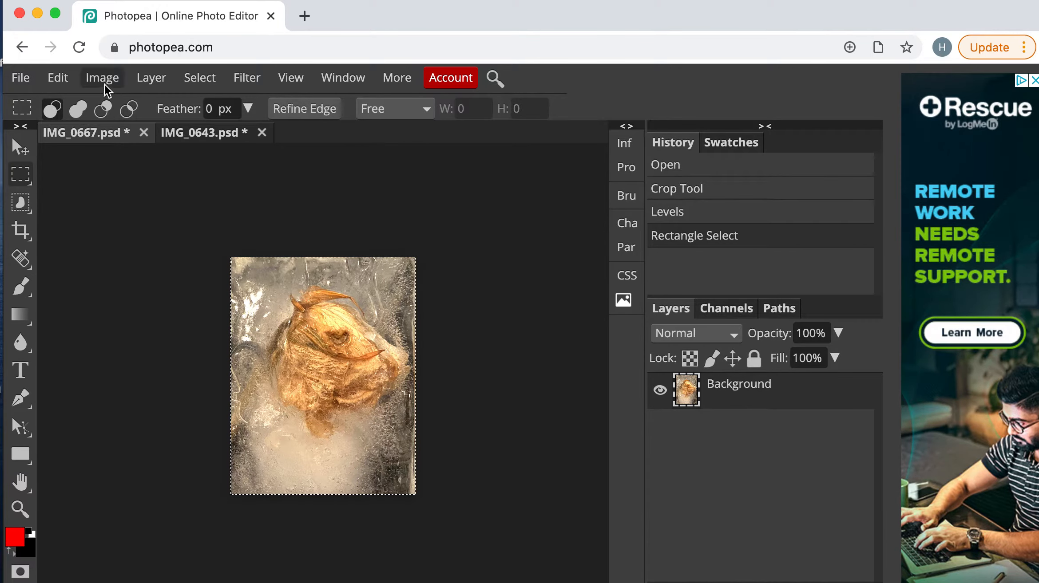
{"action": "left_click", "coordinate": [57, 80]}
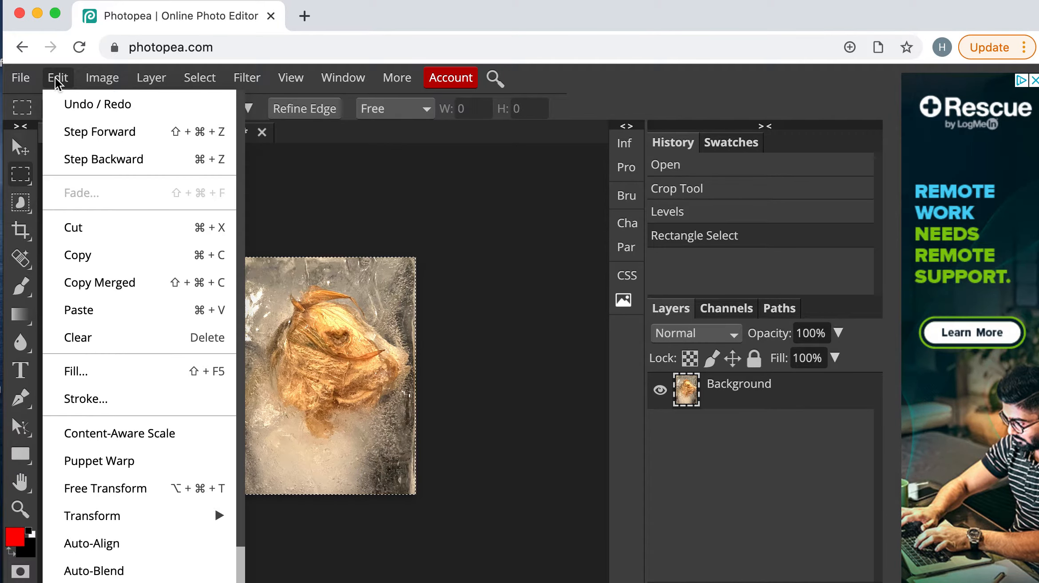
{"action": "left_click", "coordinate": [94, 256]}
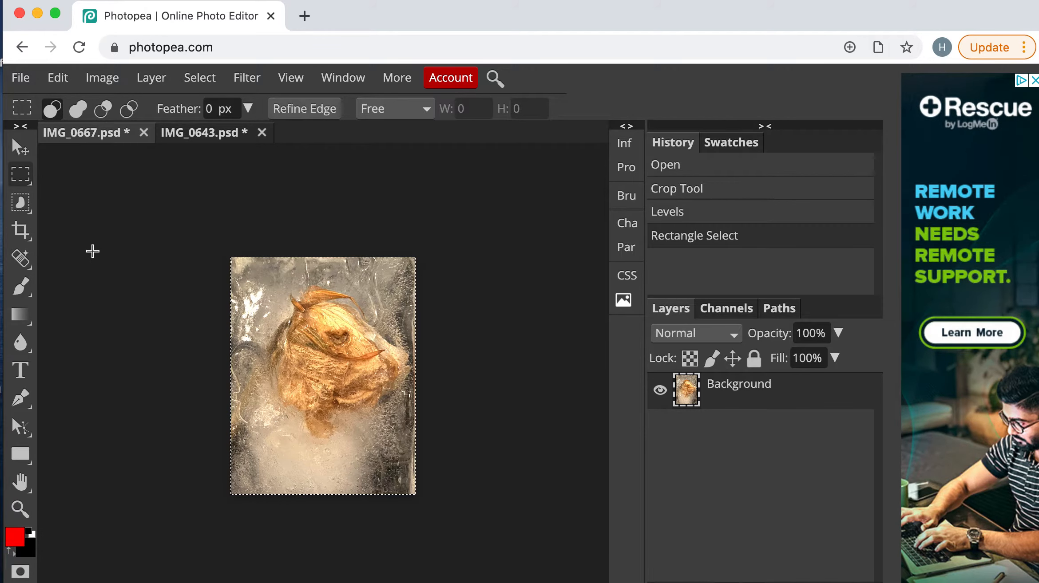
Paste the copied flower image into the IMG_0643 document as a new layer
{"action": "left_click", "coordinate": [204, 132]}
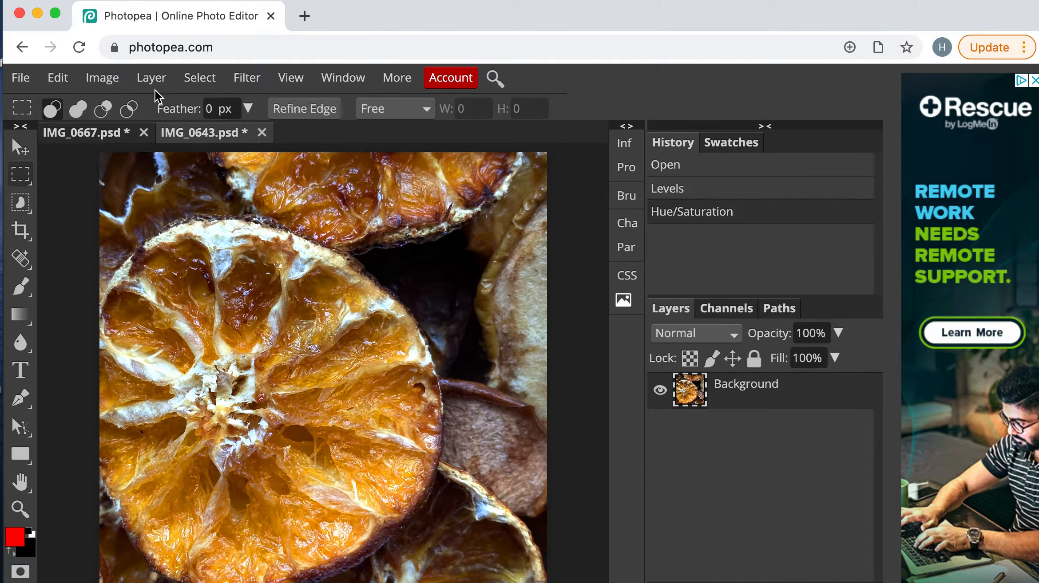
{"action": "left_click", "coordinate": [66, 75]}
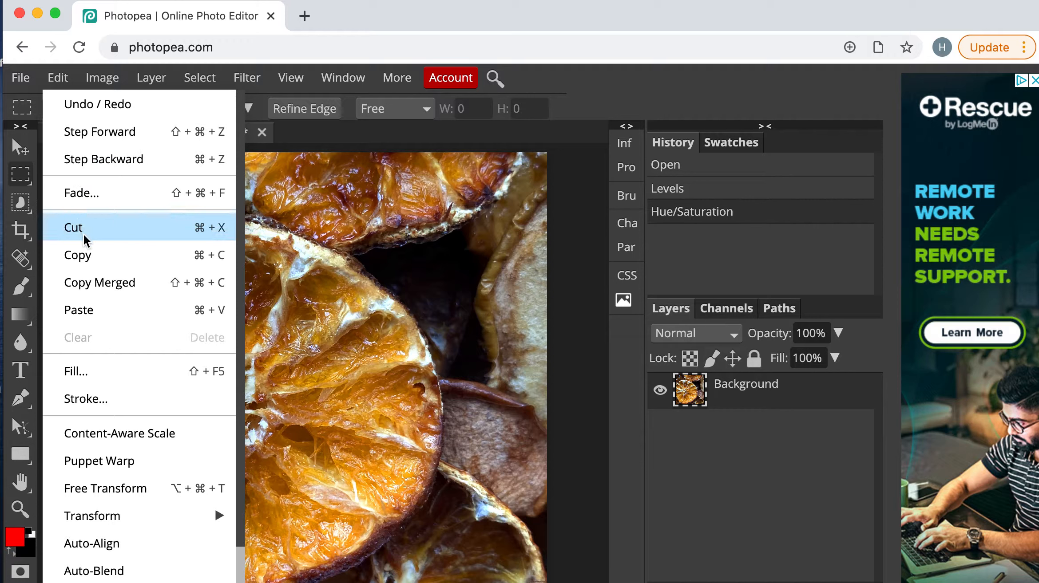
{"action": "left_click", "coordinate": [81, 310]}
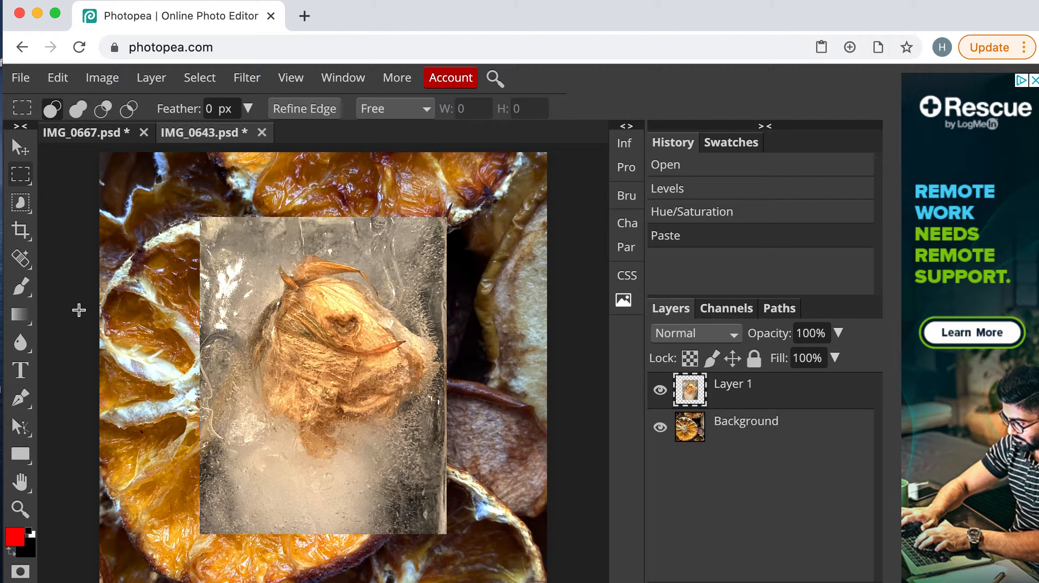
Scale the pasted flower layer outward from two opposite corners until it covers the whole canvas, and apply the transform
{"action": "left_click", "coordinate": [65, 75]}
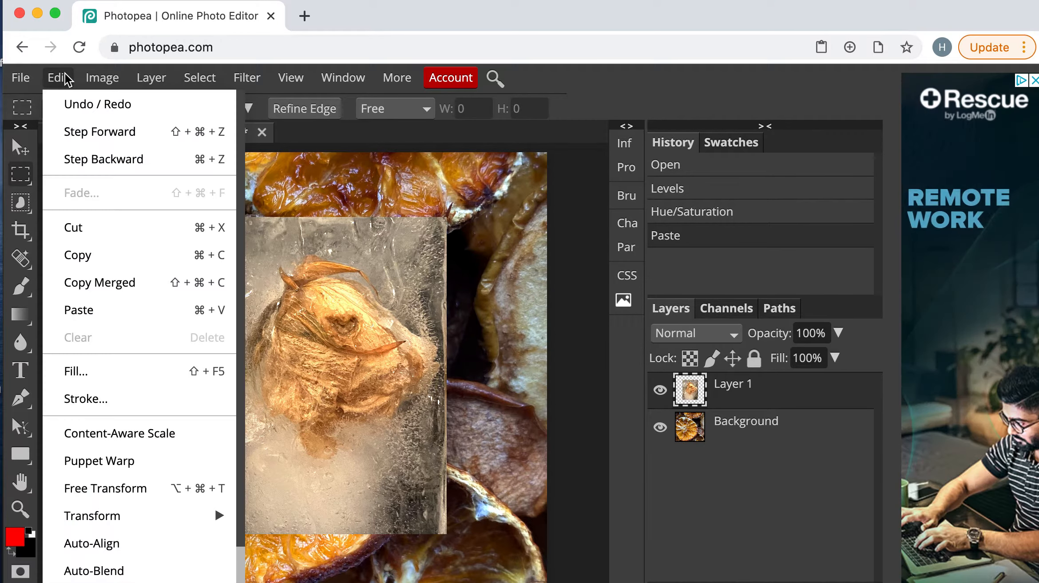
{"action": "mouse_move", "coordinate": [155, 519]}
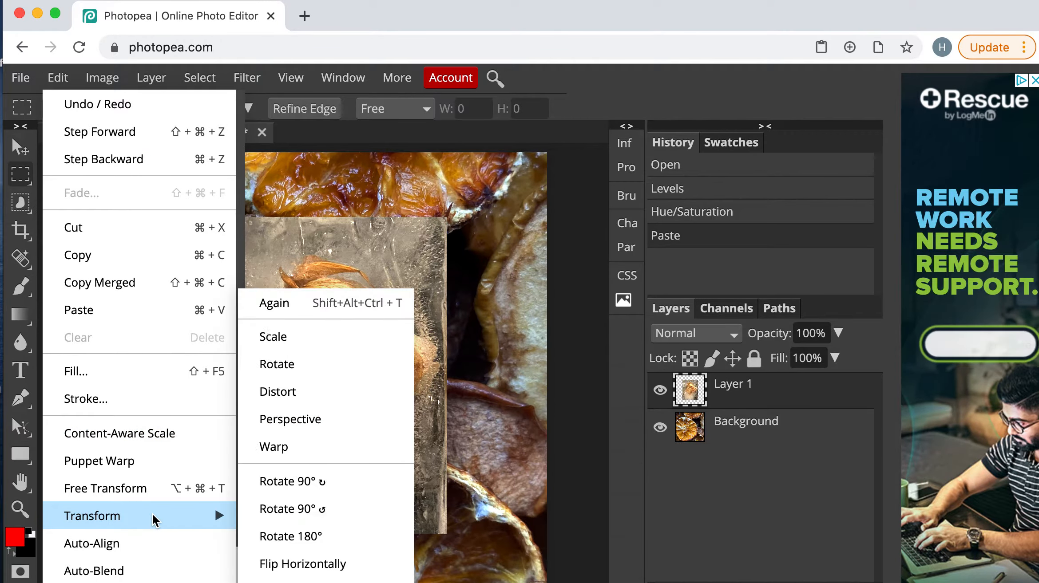
{"action": "left_click", "coordinate": [292, 340]}
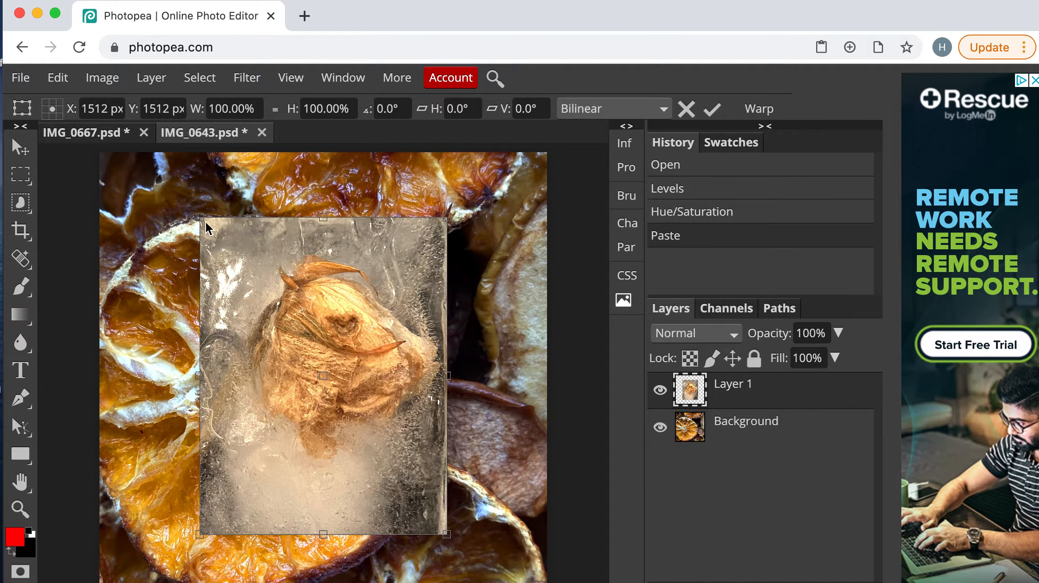
{"action": "left_click_drag", "start_coordinate": [200, 218], "coordinate": [101, 148]}
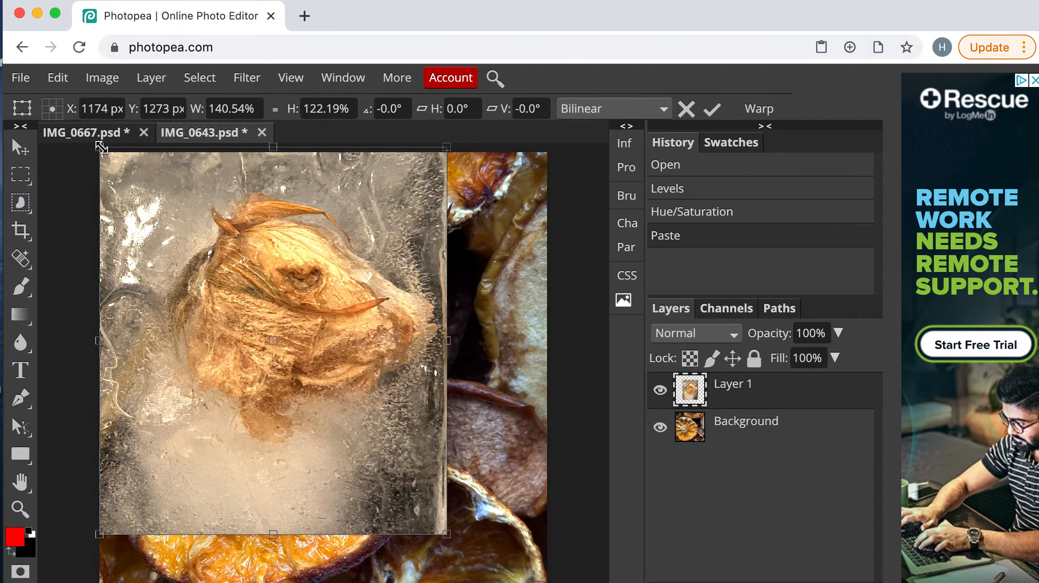
{"action": "left_click_drag", "start_coordinate": [446, 533], "coordinate": [547, 582]}
{"action": "left_click", "coordinate": [712, 116]}
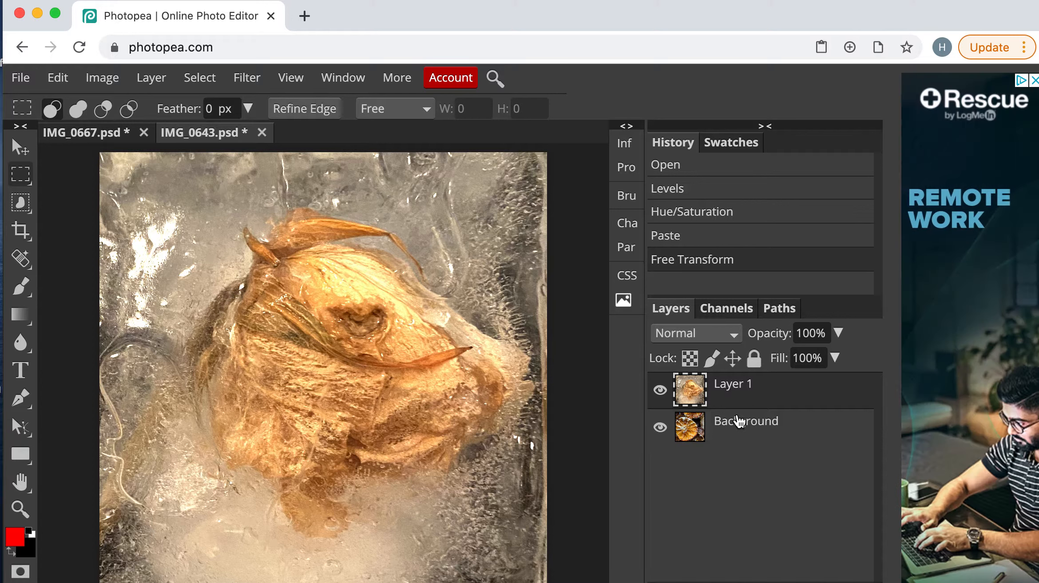
Try different opacity levels for Layer 1 over the orange slice photo and return it to 100%
{"action": "left_click", "coordinate": [838, 334]}
{"action": "mouse_move", "coordinate": [839, 359]}
{"action": "left_mouse_down"}
{"action": "mouse_move", "coordinate": [807, 357]}
{"action": "mouse_move", "coordinate": [857, 366]}
{"action": "left_mouse_up"}
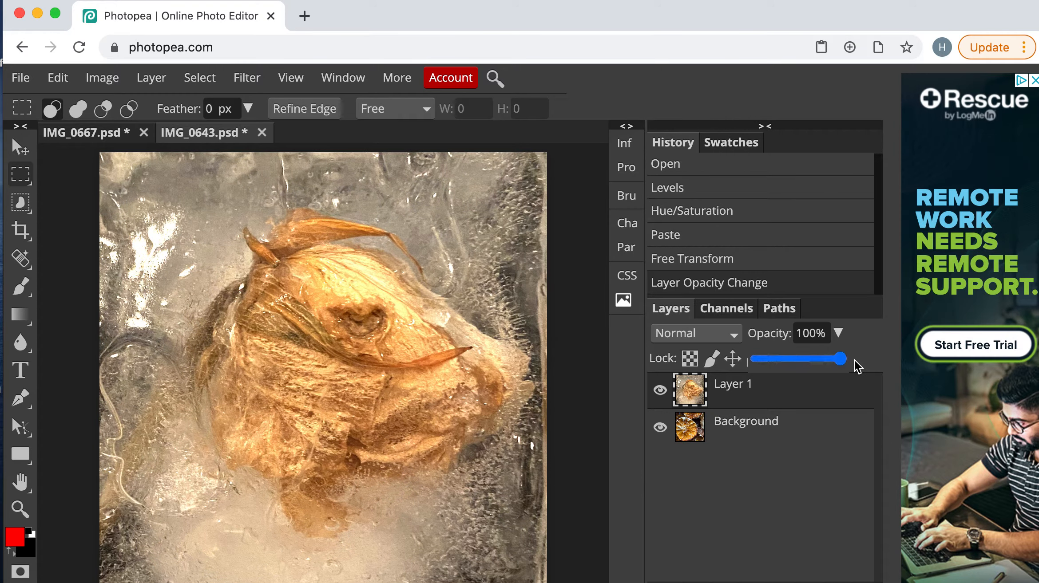
Set Layer 1's blending mode to Hard Light and reduce its opacity to 68% over the orange slices
{"action": "left_click", "coordinate": [732, 336]}
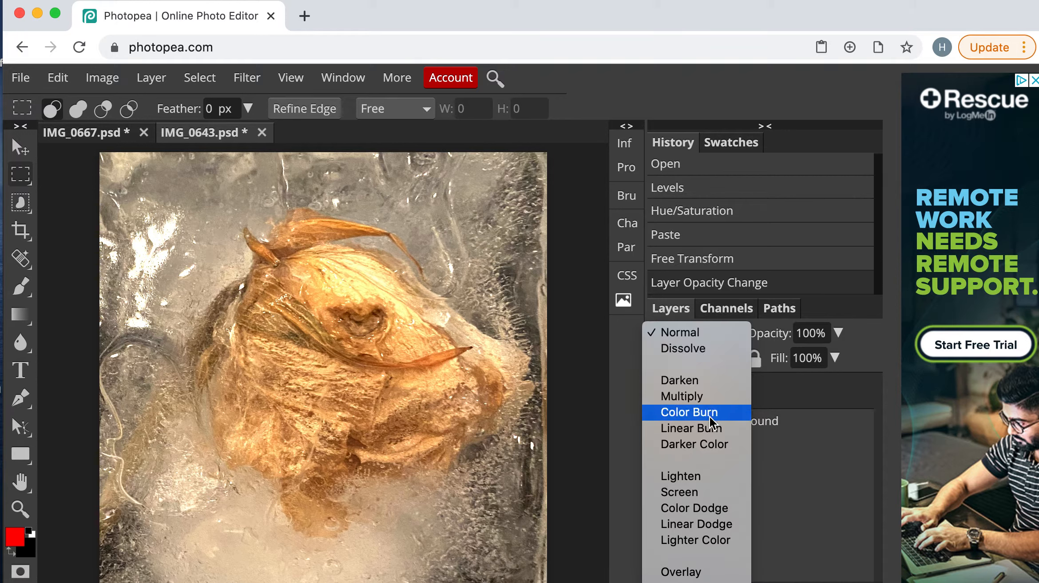
{"action": "scroll", "coordinate": [709, 416], "scroll_direction": "down", "scroll_amount": 4}
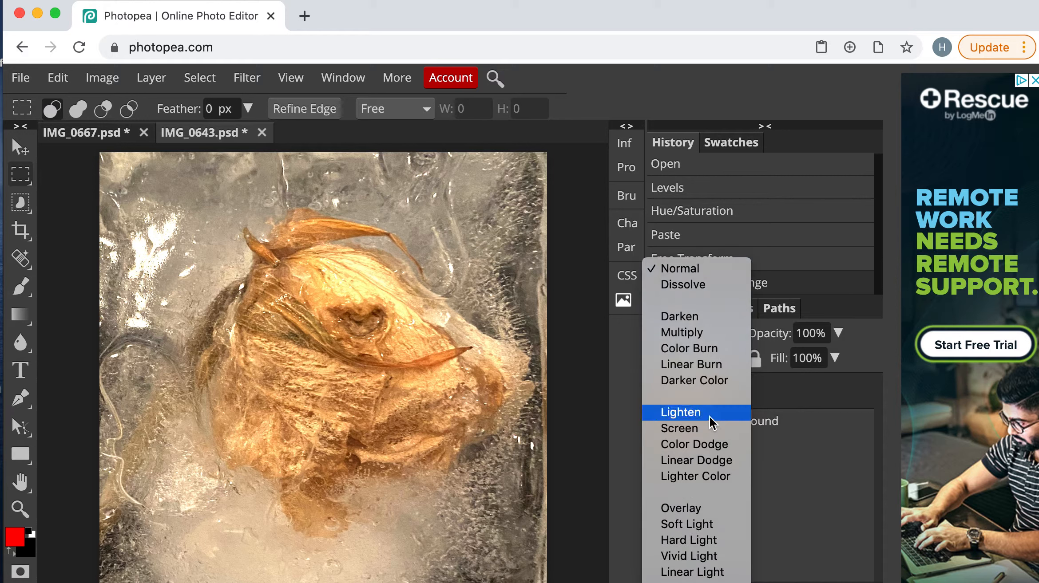
{"action": "scroll", "coordinate": [709, 416], "scroll_direction": "down", "scroll_amount": 2}
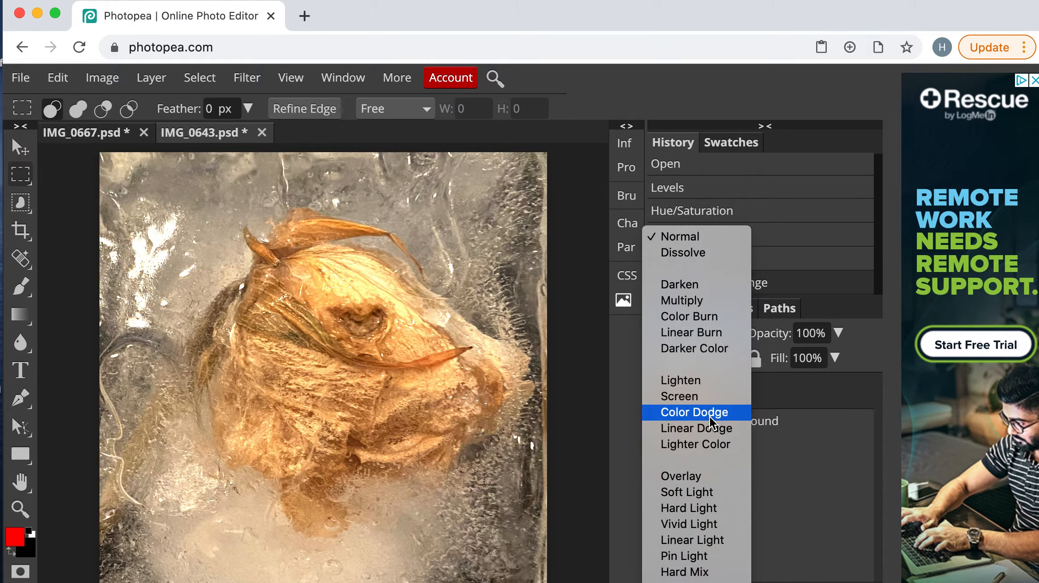
{"action": "left_click", "coordinate": [698, 510]}
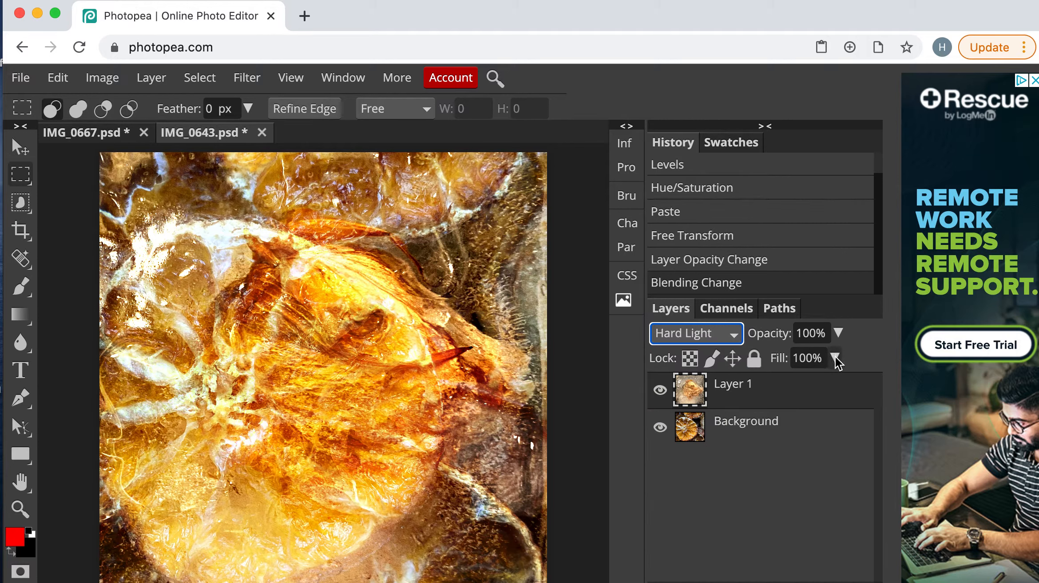
{"action": "left_click", "coordinate": [837, 333]}
{"action": "left_click_drag", "start_coordinate": [837, 359], "coordinate": [816, 362]}
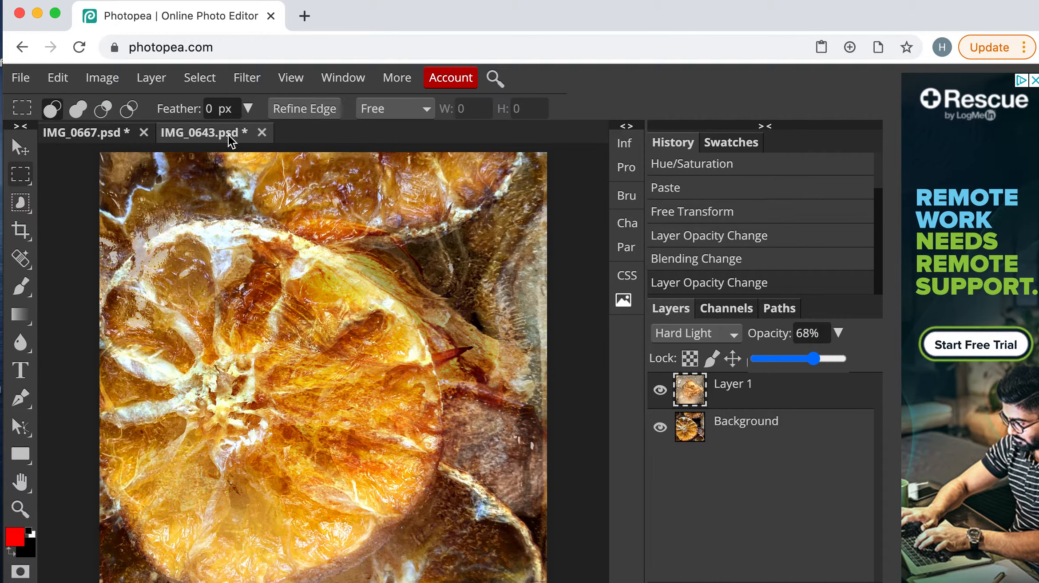
Flatten the IMG_0643 document so the flower and orange slice layers merge into a single background
{"action": "left_click", "coordinate": [163, 84]}
{"action": "scroll", "coordinate": [209, 512], "scroll_direction": "down", "scroll_amount": 1}
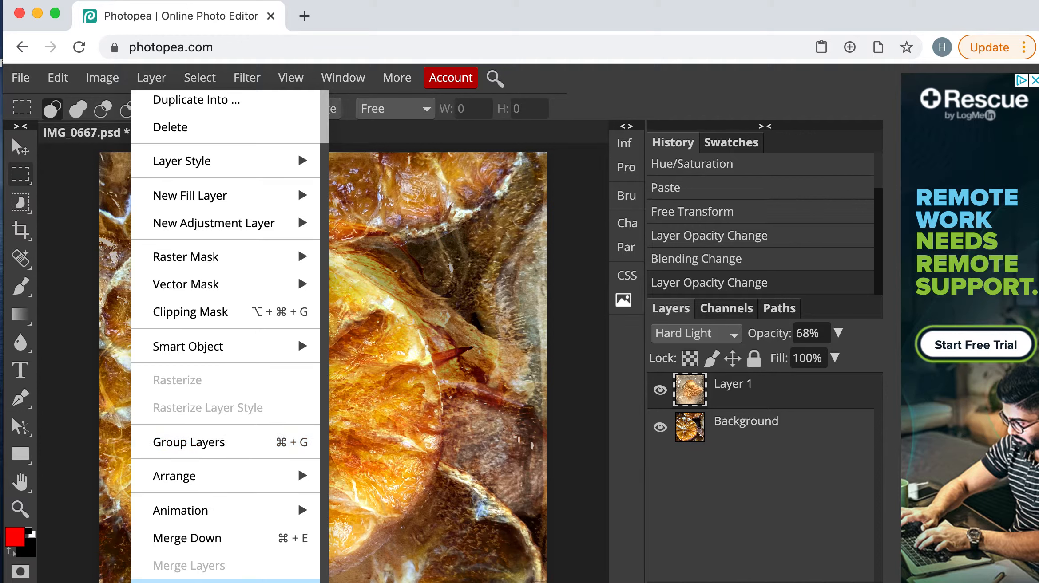
{"action": "left_click", "coordinate": [209, 581]}
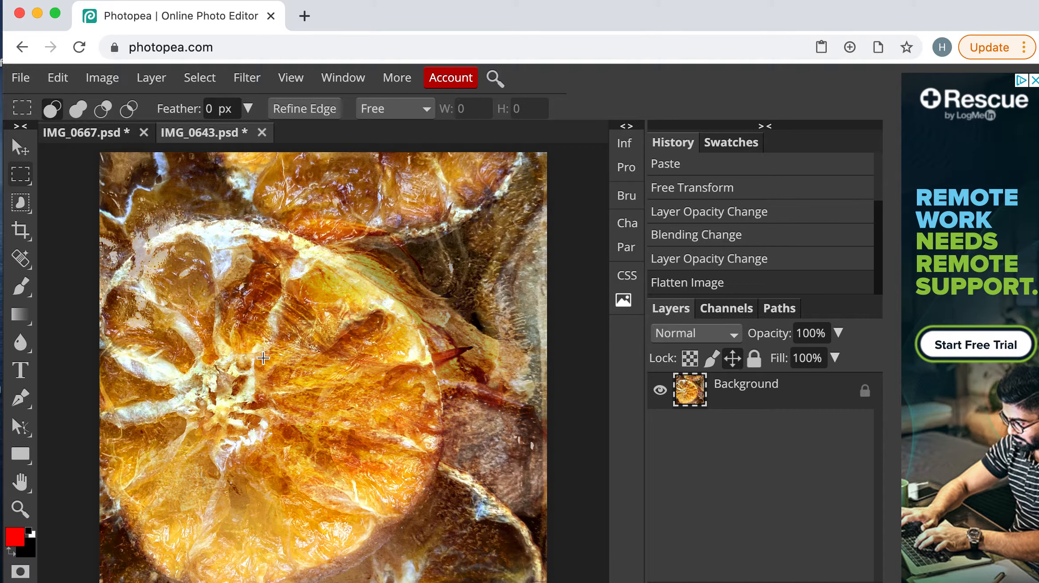
Export the flattened image as a JPG at 3024 by 3024 px and 70% quality
{"action": "left_click", "coordinate": [21, 79]}
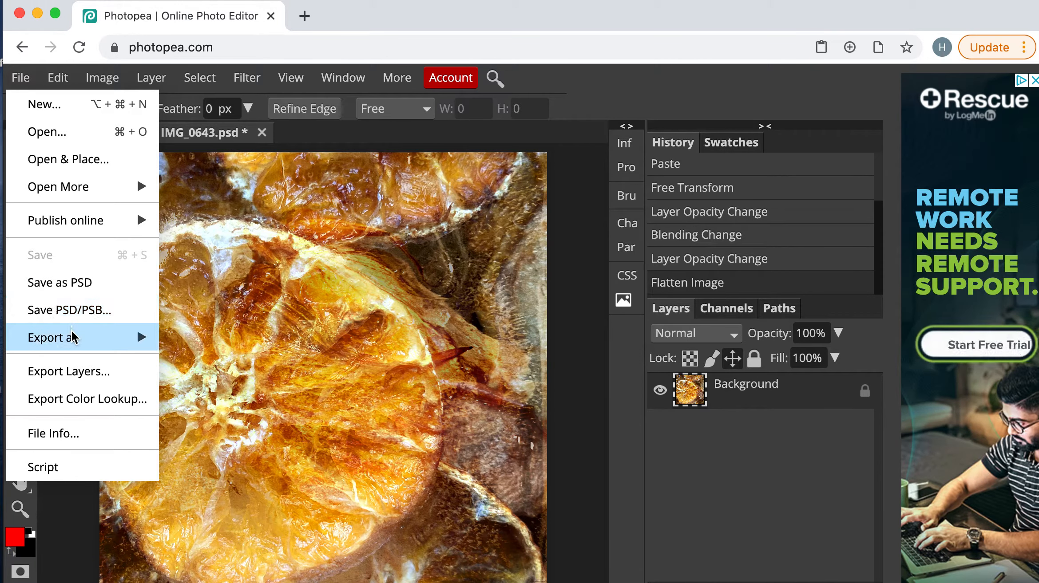
{"action": "mouse_move", "coordinate": [71, 341]}
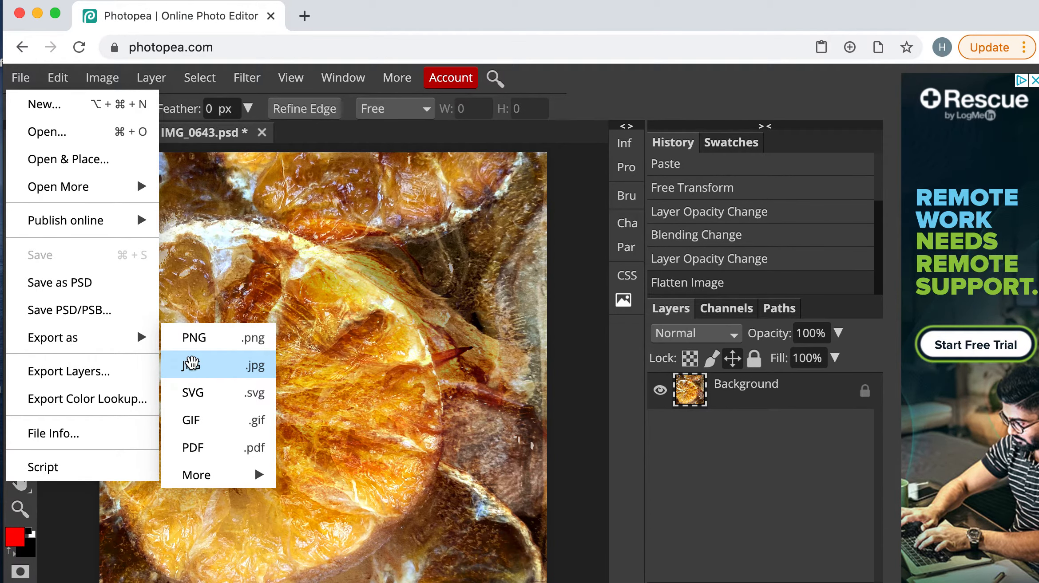
{"action": "left_click", "coordinate": [192, 366]}
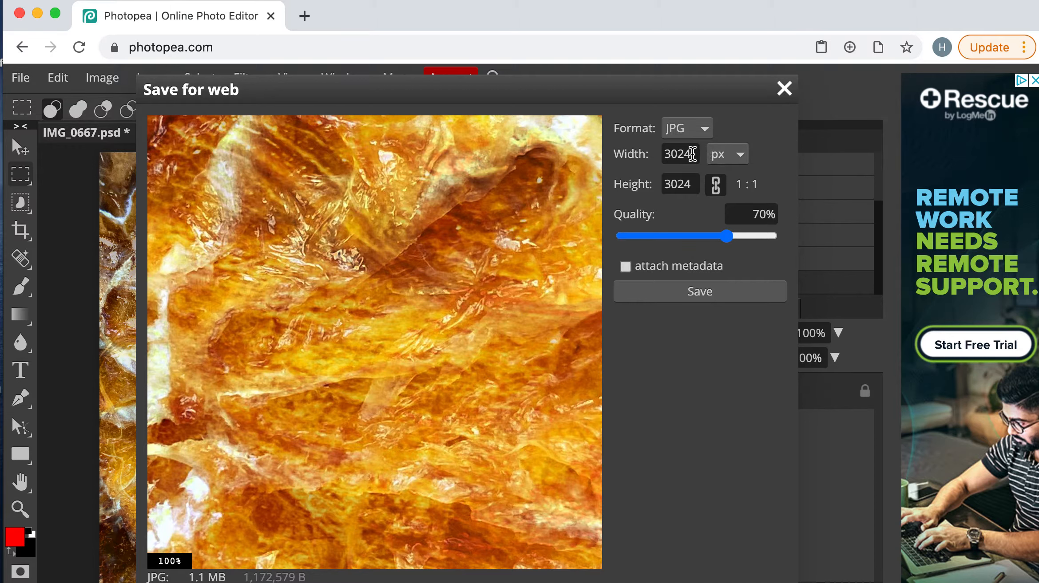
{"action": "left_click", "coordinate": [696, 291]}
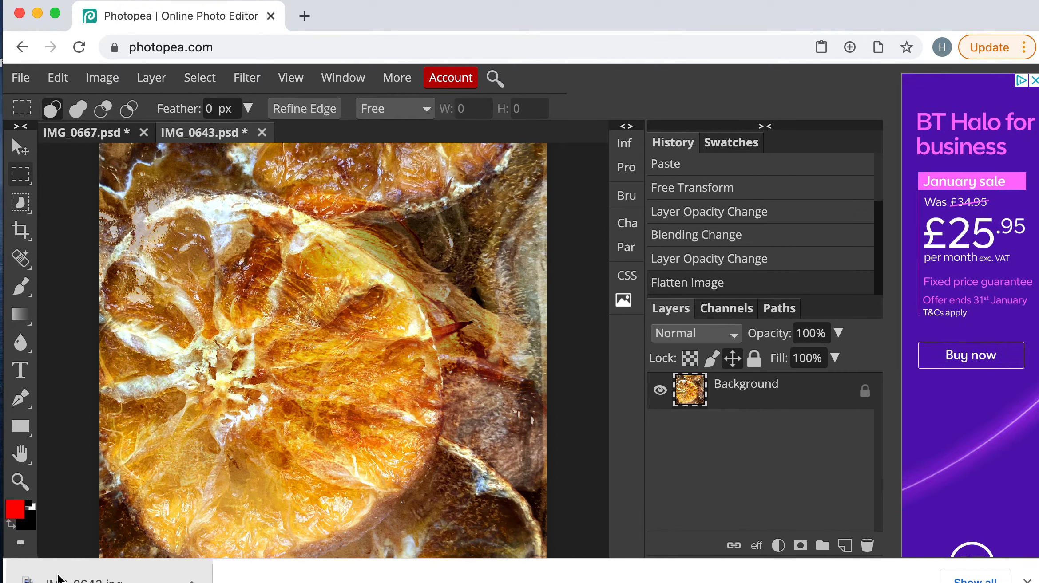
Bring up the available tone and colour adjustments for the flattened image
{"action": "left_click", "coordinate": [103, 78]}
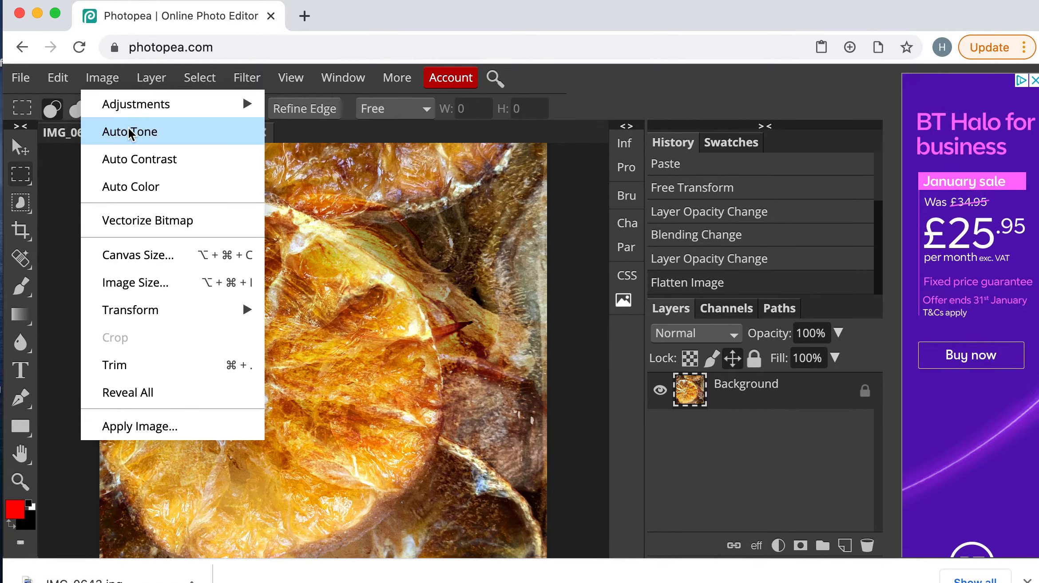
{"action": "mouse_move", "coordinate": [160, 107]}
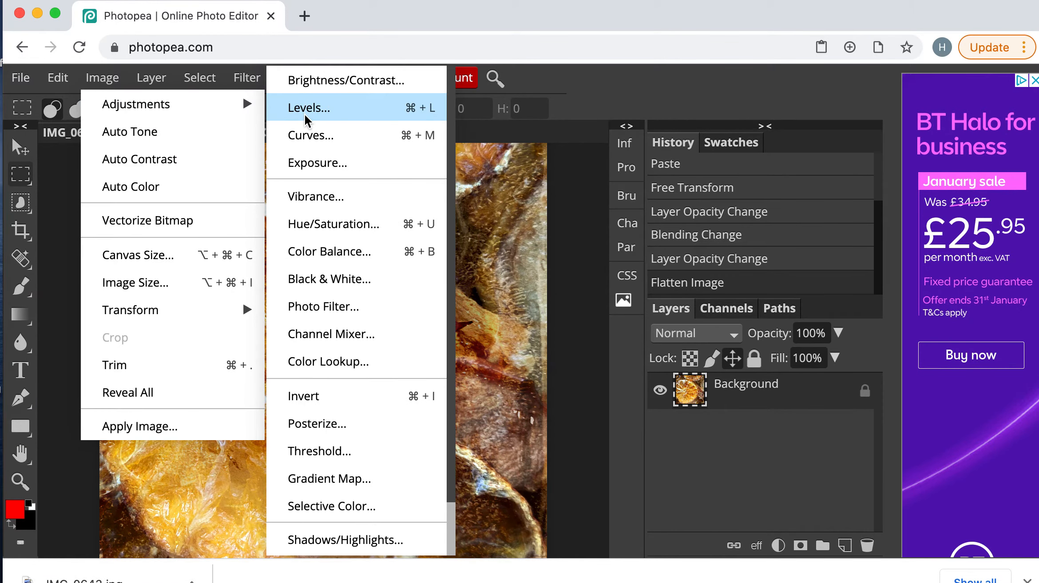